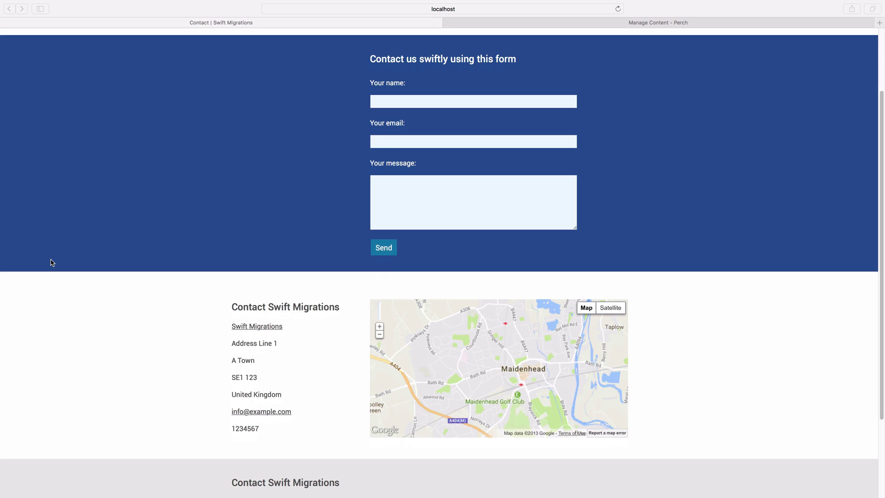
# - Scroll down to inspect the Contact page's hardcoded Maidenhead map, then bring up contact.php
pyautogui.scroll(-3, 52, 262)
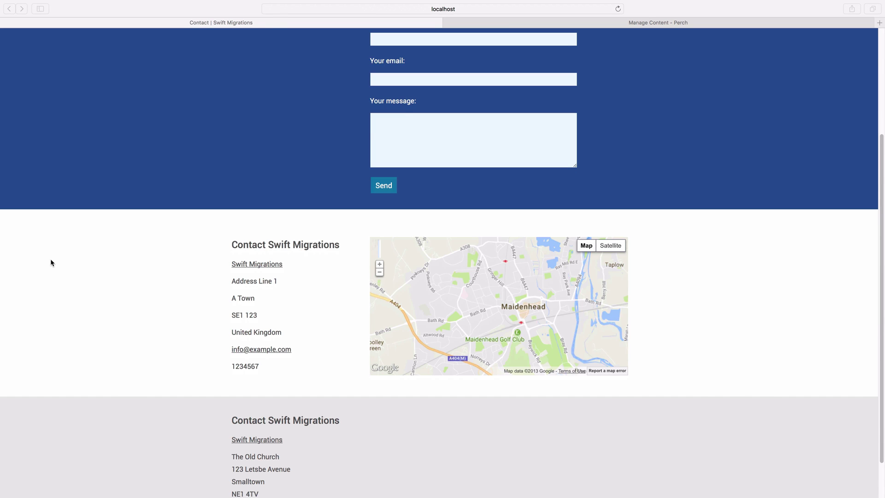
pyautogui.press('super+Tab')
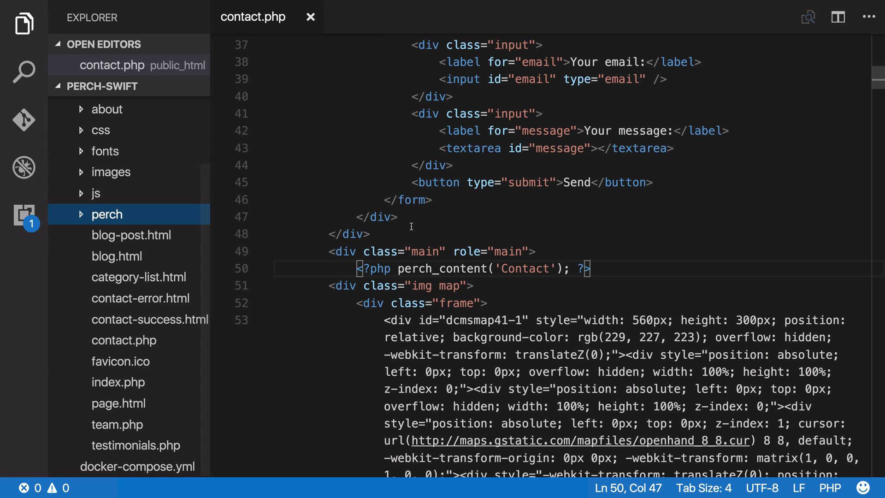
# - Select and delete the hardcoded map embed inside the img map div in contact.php
pyautogui.scroll(-3, 411, 226)
pyautogui.scroll(-3, 412, 225)
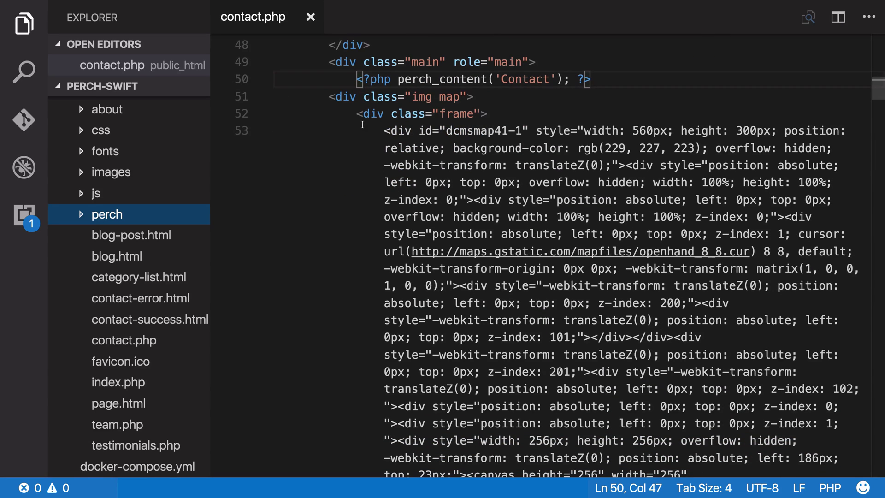
pyautogui.moveTo(354, 119); pyautogui.dragTo(395, 188)
pyautogui.scroll(-4, 361, 151)
pyautogui.scroll(-15, 362, 161)
pyautogui.scroll(-20, 365, 190)
pyautogui.scroll(-20, 365, 191)
pyautogui.scroll(-10, 365, 191)
pyautogui.scroll(2, 363, 189)
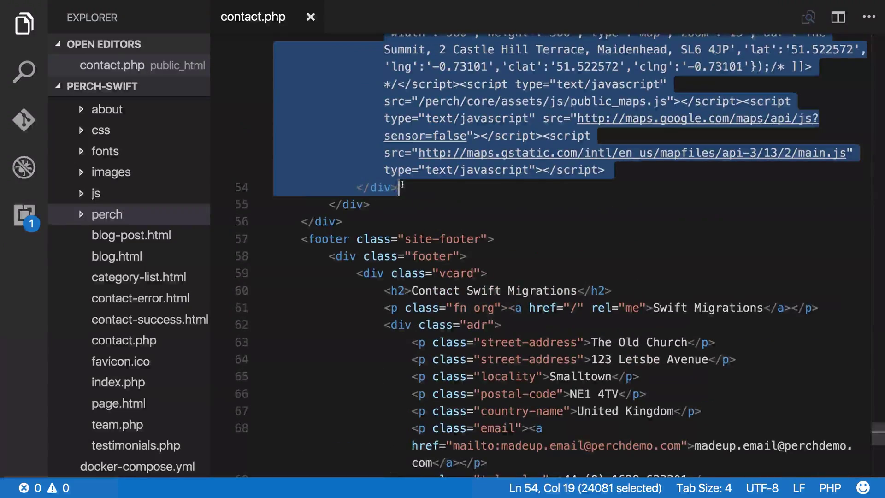
pyautogui.press('BackSpace')
# - Copy the Contact region tag onto line 52, rename it to perch_content('Map'), and save
pyautogui.scroll(3, 552, 170)
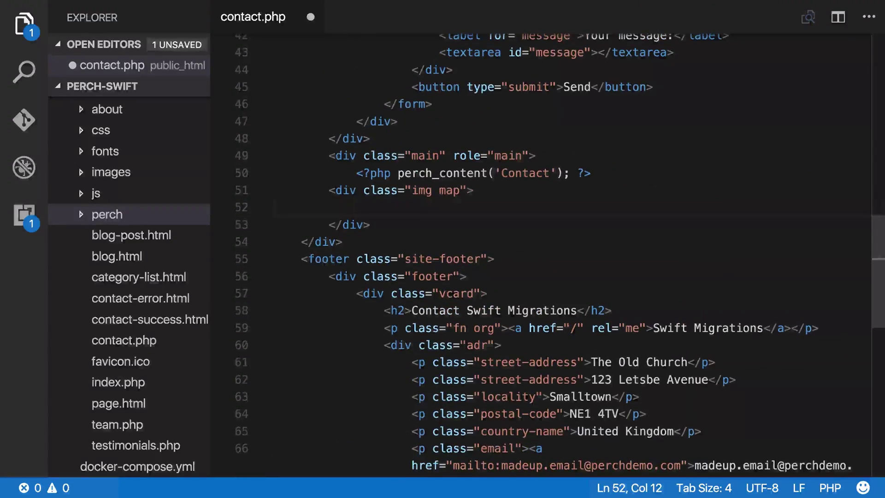
pyautogui.moveTo(591, 173); pyautogui.dragTo(358, 175)
pyautogui.hotkey('ctrl', 'c')
pyautogui.click(473, 190)
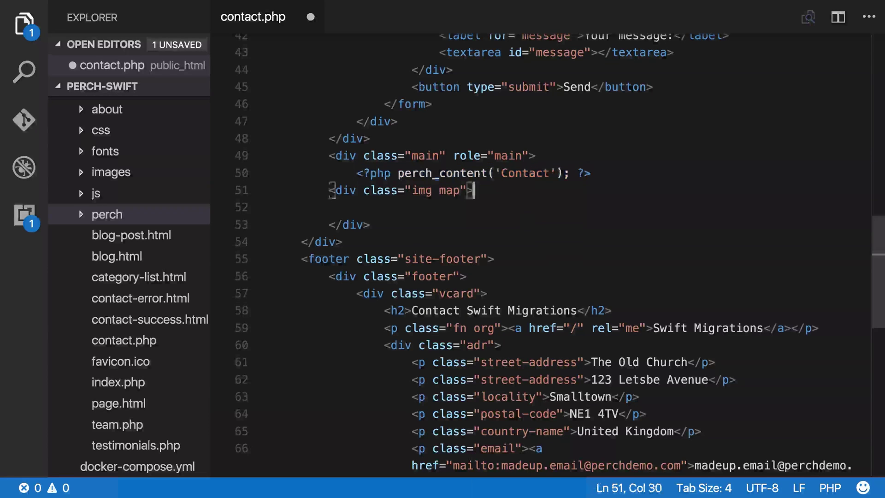
pyautogui.press('Down')
pyautogui.hotkey('ctrl', 'v')
pyautogui.press('Left')
pyautogui.press('Left')
pyautogui.press('Left')
pyautogui.press('Left')
pyautogui.press('Left')
pyautogui.press('Left')
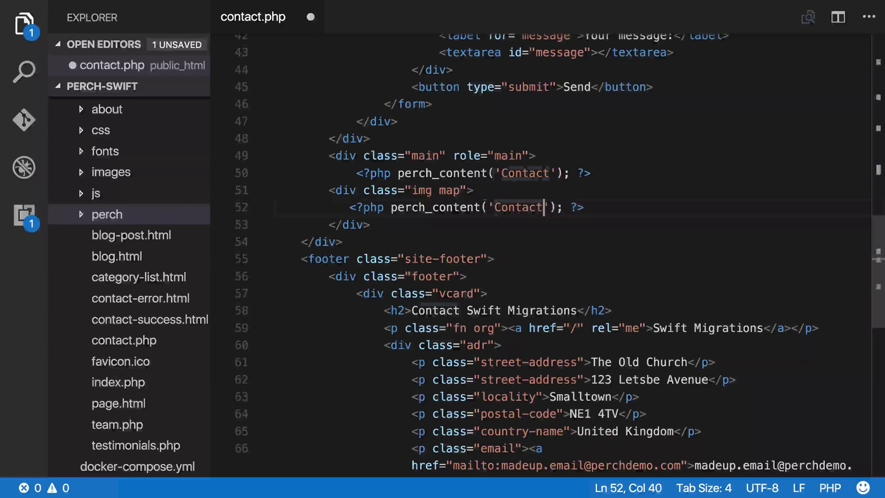
pyautogui.press('BackSpace')
pyautogui.press('BackSpace')
pyautogui.press('BackSpace')
pyautogui.press('BackSpace')
pyautogui.press('BackSpace')
pyautogui.press('BackSpace')
pyautogui.press('BackSpace')
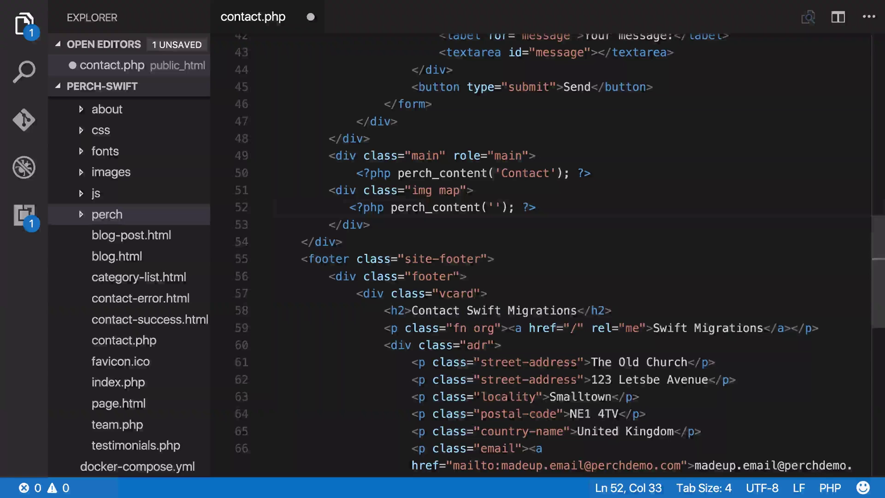
pyautogui.write('Map')
pyautogui.hotkey('ctrl', 's')
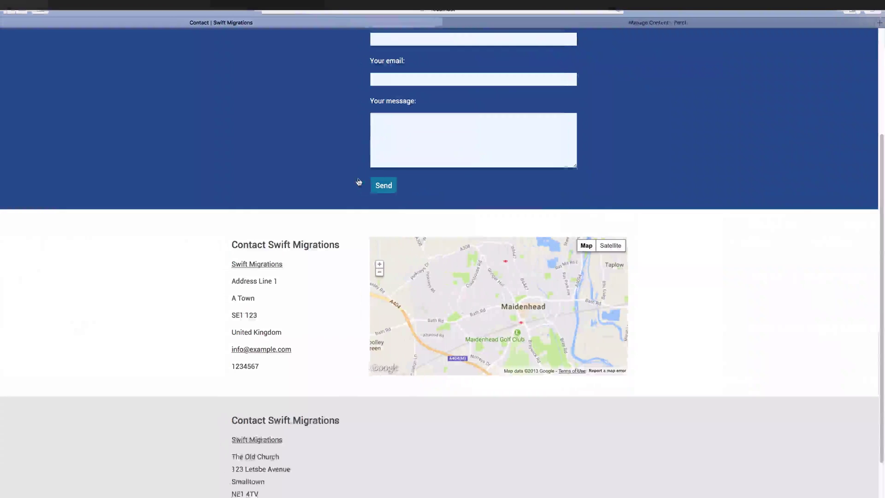
# - Reload the Contact page to confirm the old map is gone, then check the Map region's template list in Perch
pyautogui.press('super+Tab')
pyautogui.press('super+r')
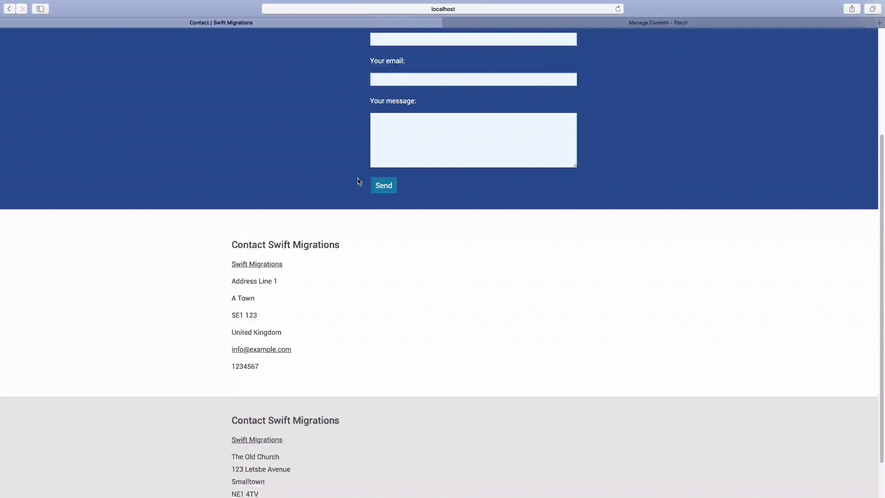
pyautogui.click(703, 24)
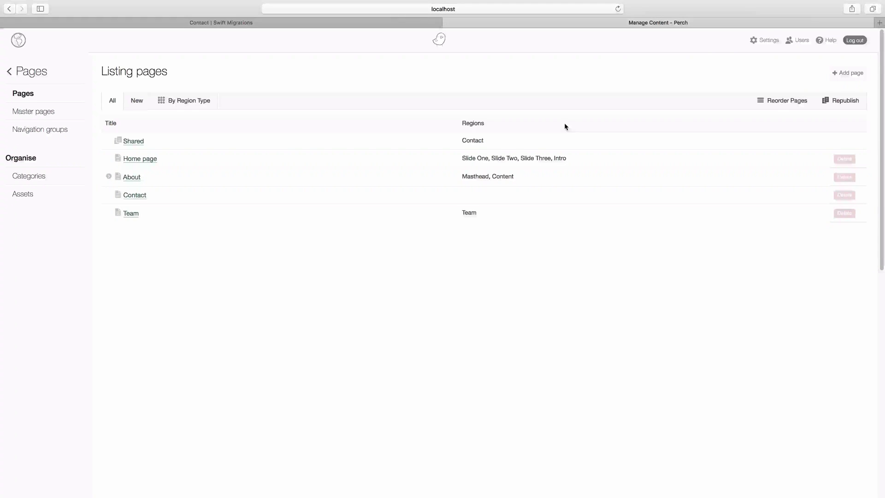
pyautogui.press('super+r')
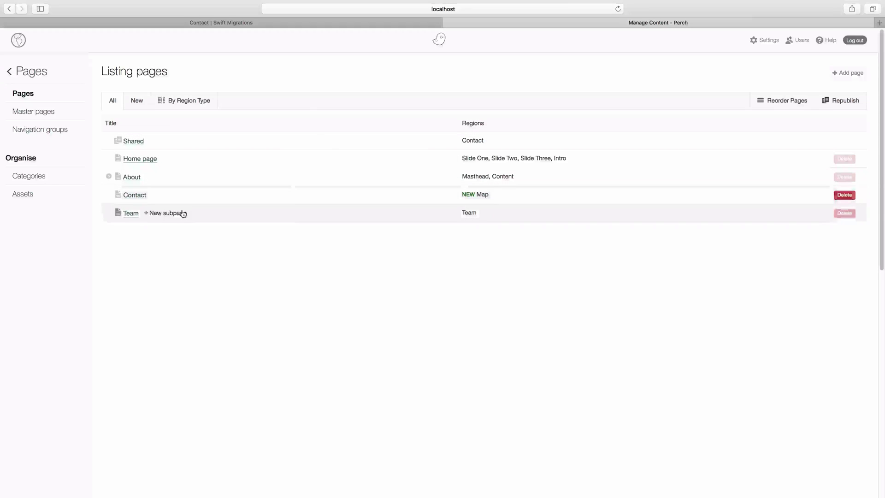
pyautogui.click(138, 196)
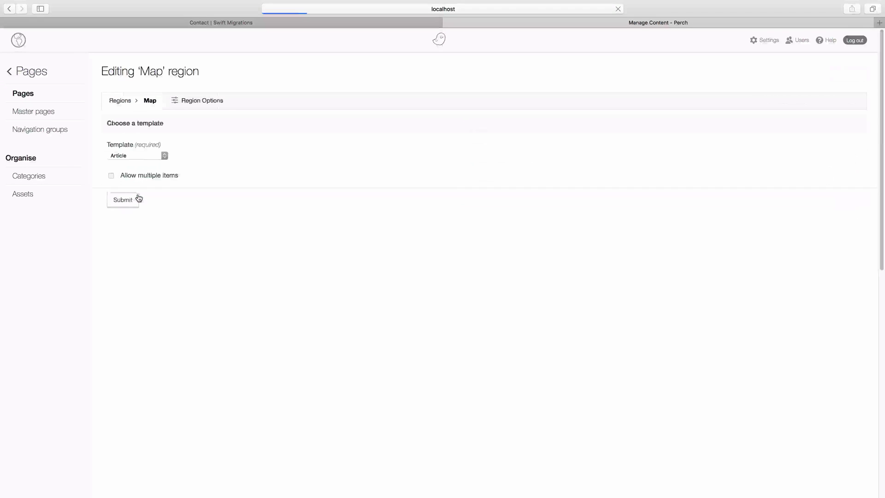
pyautogui.click(159, 159)
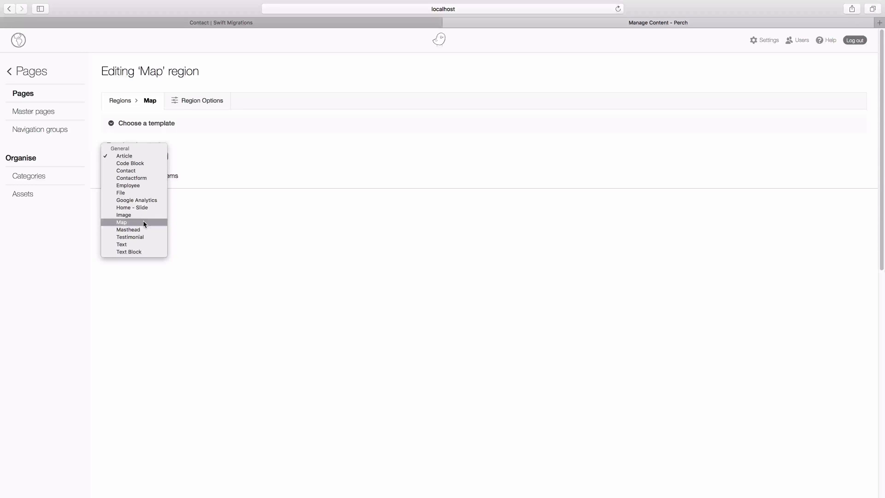
pyautogui.click(221, 164)
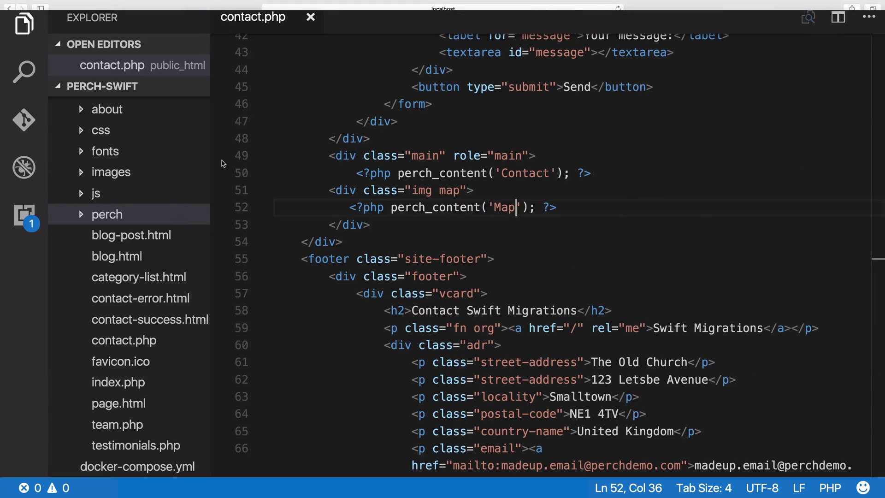
# - Open the map.html content template from perch/templates/content
pyautogui.click(81, 215)
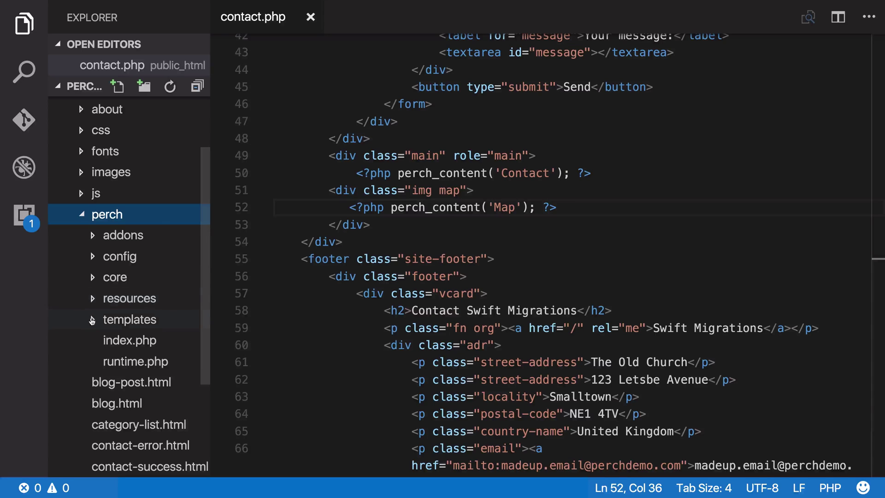
pyautogui.click(93, 319)
pyautogui.click(104, 361)
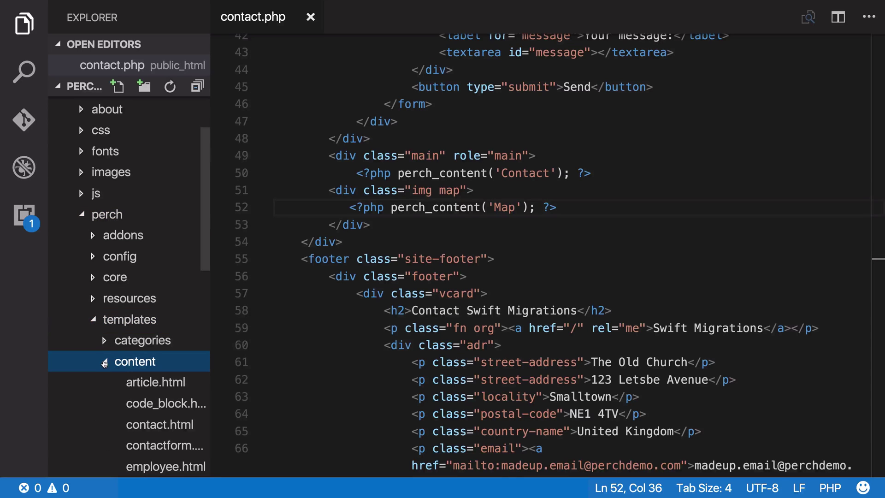
pyautogui.scroll(-5, 104, 364)
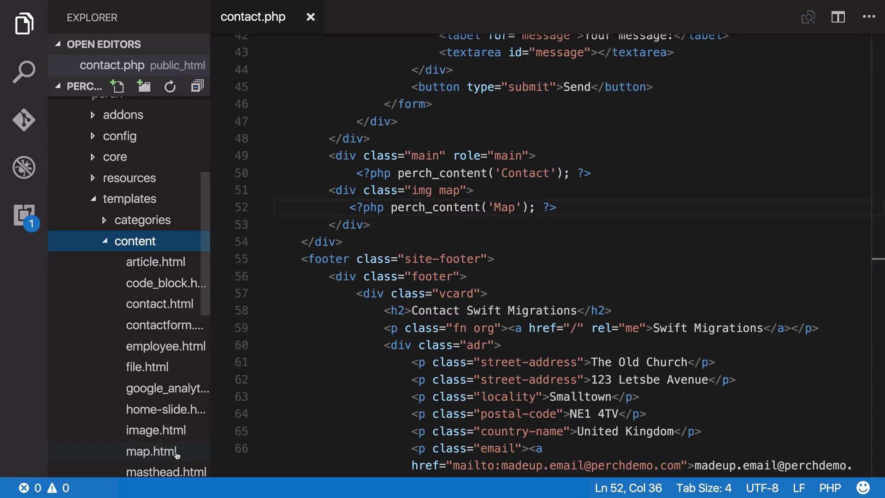
pyautogui.click(176, 452)
pyautogui.doubleClick(176, 453)
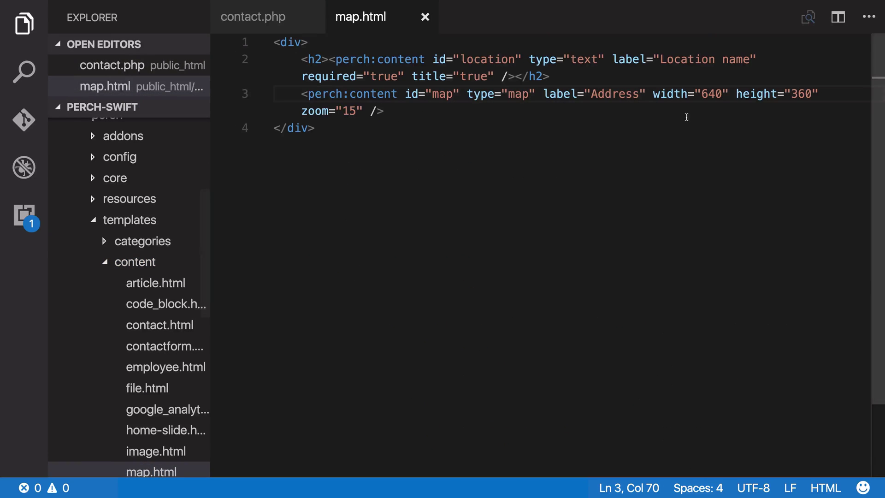
# - Remove the location name field line, add class="frame" to the wrapping div, and save map.html
pyautogui.moveTo(558, 76); pyautogui.dragTo(266, 69)
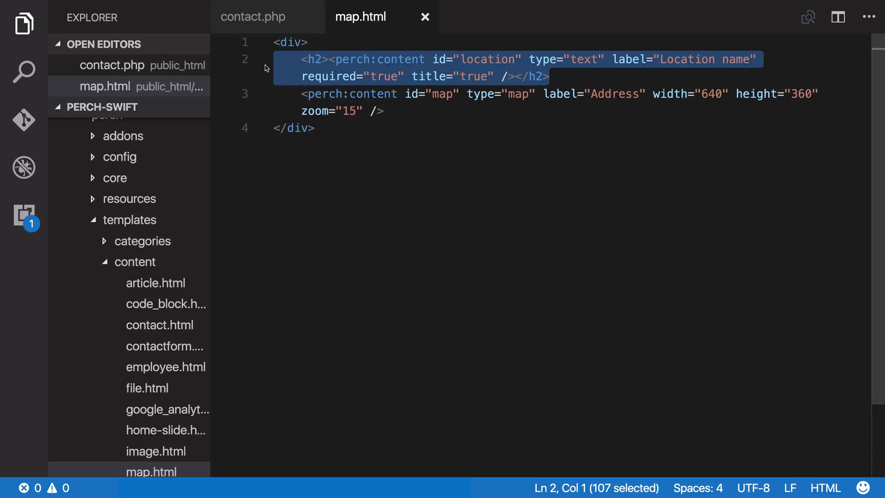
pyautogui.press('BackSpace')
pyautogui.press('BackSpace')
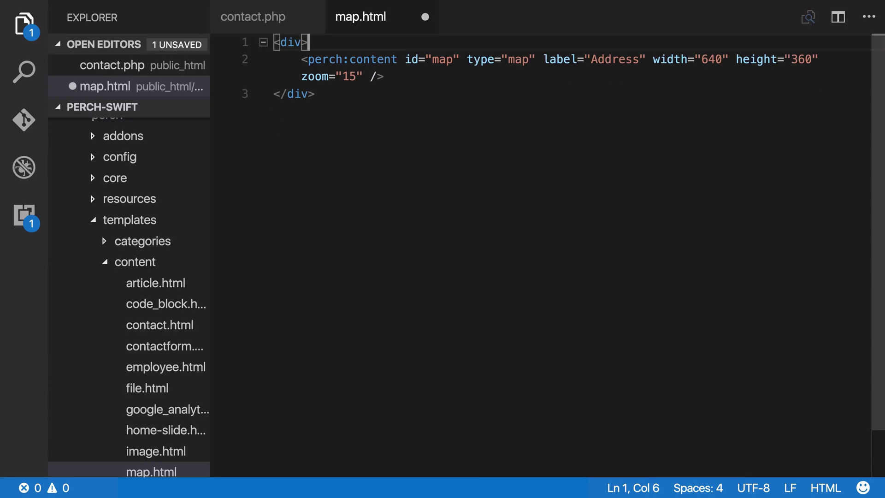
pyautogui.press('Left')
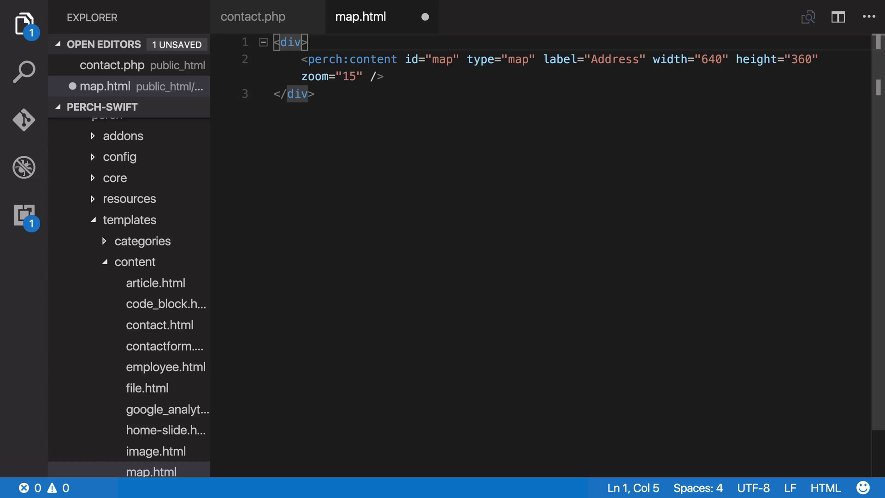
pyautogui.write('cl')
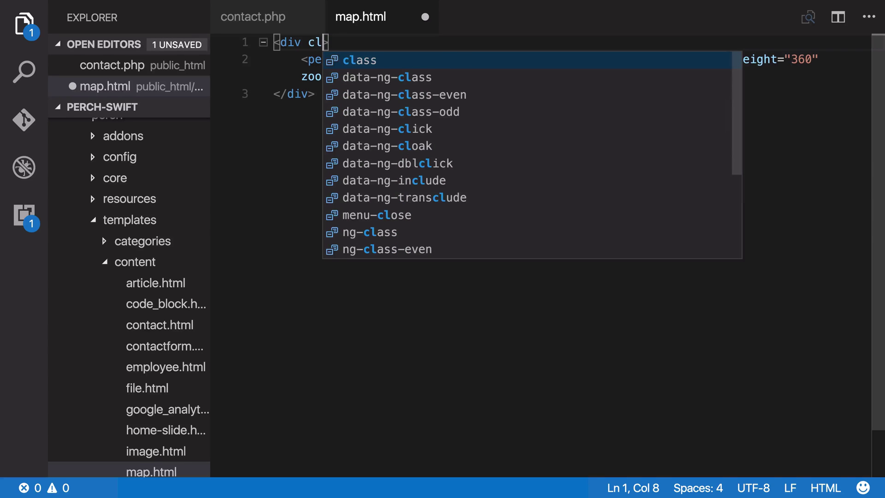
pyautogui.write('ass="')
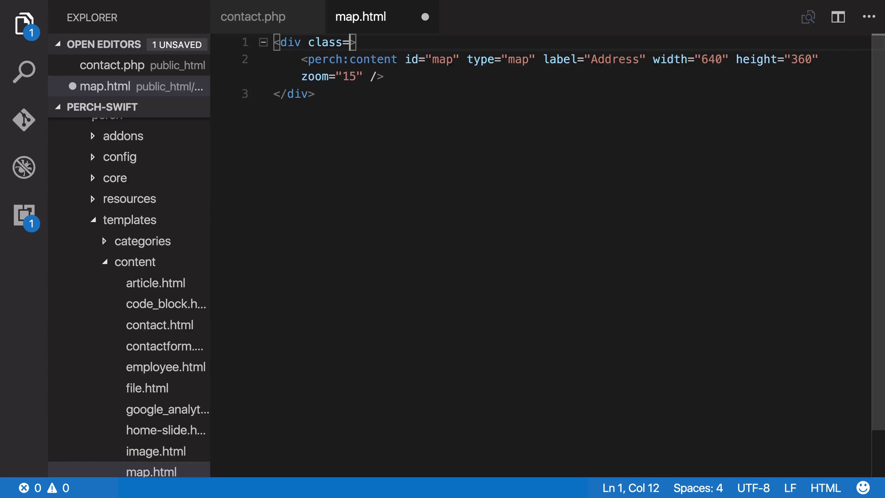
pyautogui.write('frame')
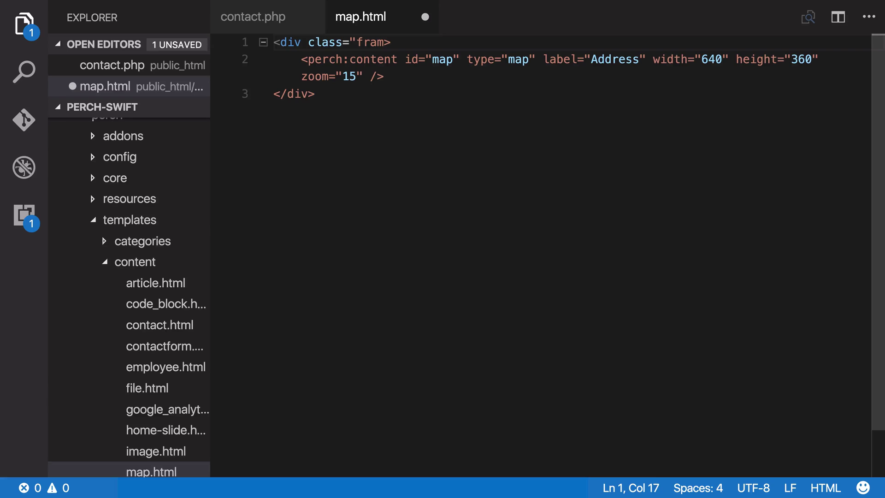
pyautogui.write('"')
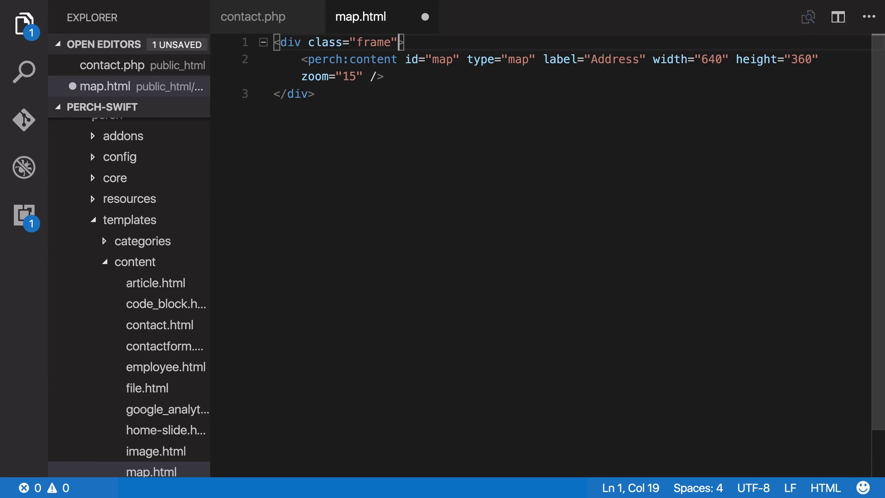
pyautogui.press('super+s')
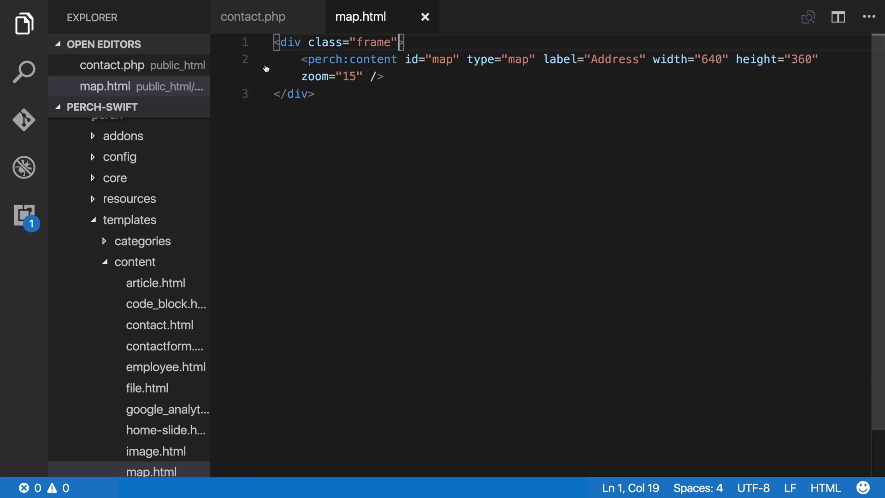
pyautogui.press('super+Tab')
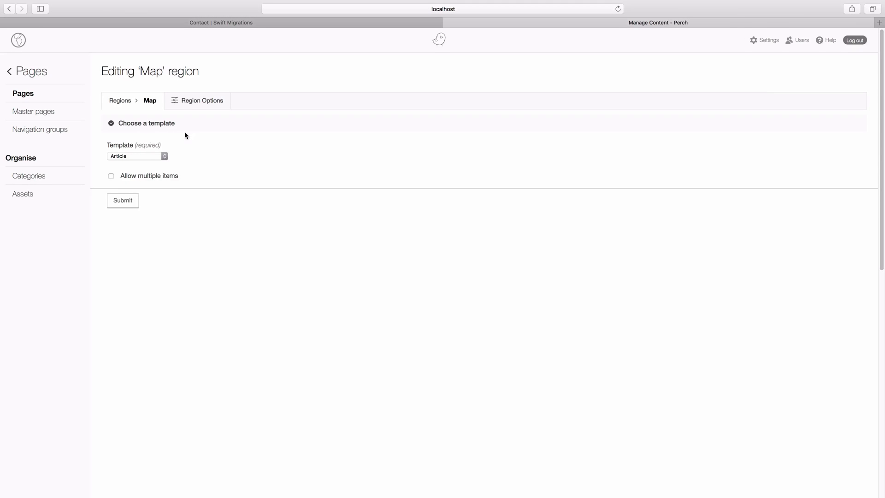
# - Choose the Map template for the Contact page's Map region and submit
pyautogui.click(159, 154)
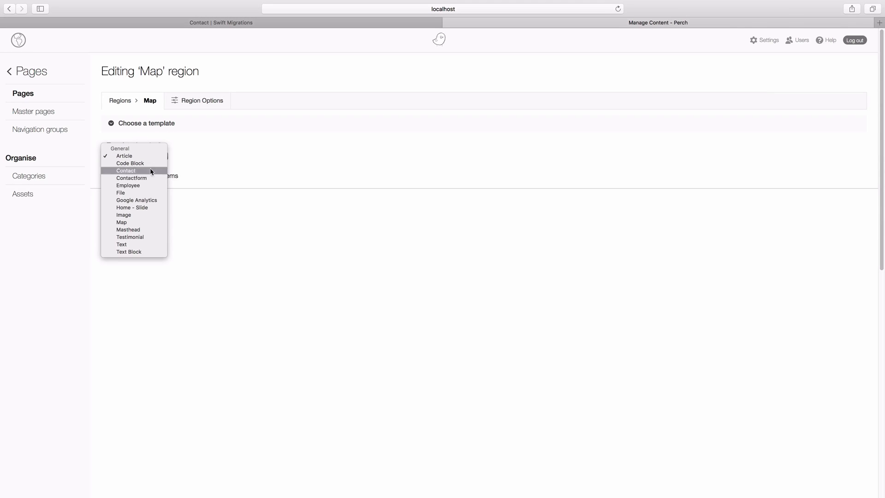
pyautogui.click(128, 220)
pyautogui.click(122, 201)
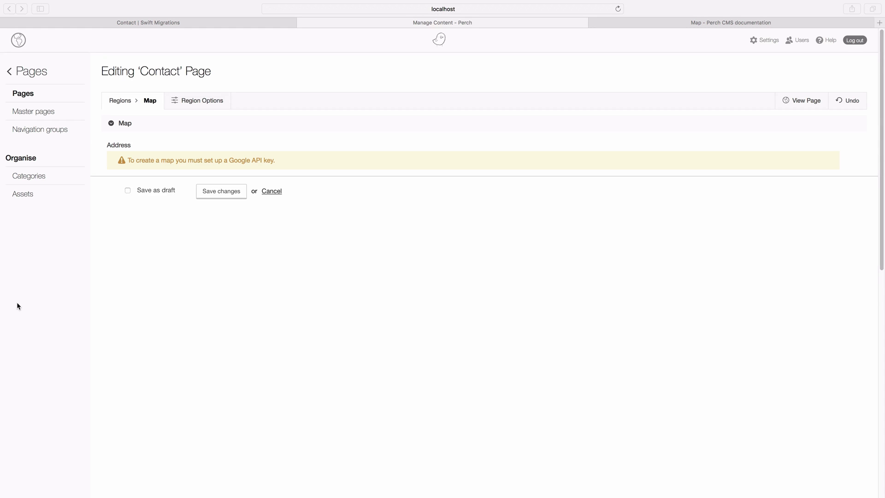
# - Select the define('PERCH_GMAPS_API_KEY', …) line on the Map field type documentation page
pyautogui.hotkey('ctrl', 'Tab')
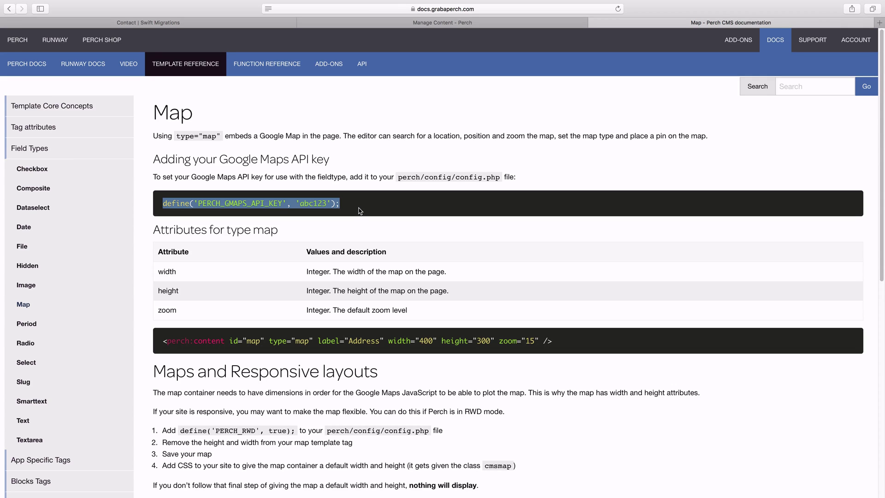
pyautogui.moveTo(360, 211); pyautogui.dragTo(161, 207)
pyautogui.press('super+c')
# - Paste the PERCH_GMAPS_API_KEY define onto a new line 24 at the end of config.php
pyautogui.hotkey('ctrl', 'Right')
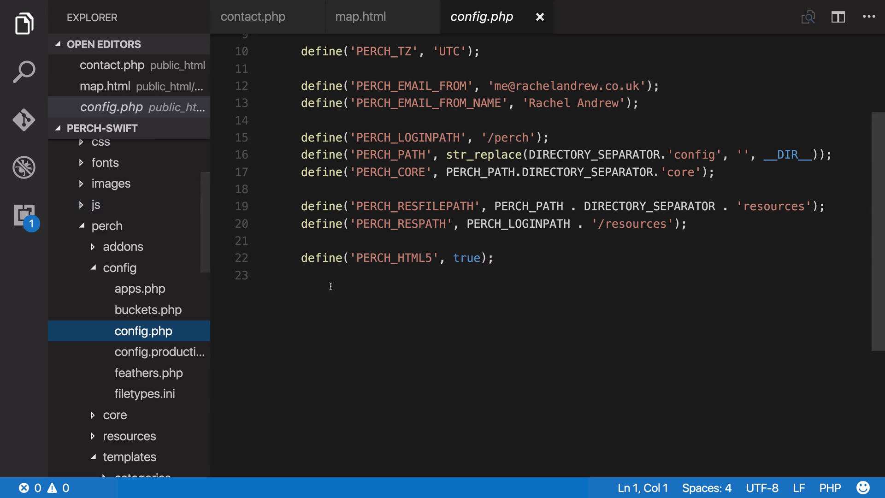
pyautogui.click(313, 286)
pyautogui.press('Tab')
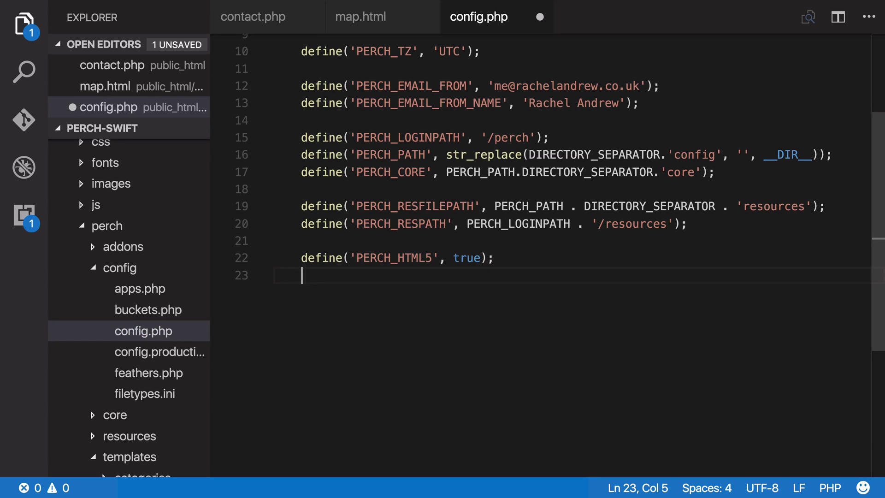
pyautogui.press('Return')
pyautogui.press('super+v')
pyautogui.press('Left')
pyautogui.press('Left')
pyautogui.press('Left')
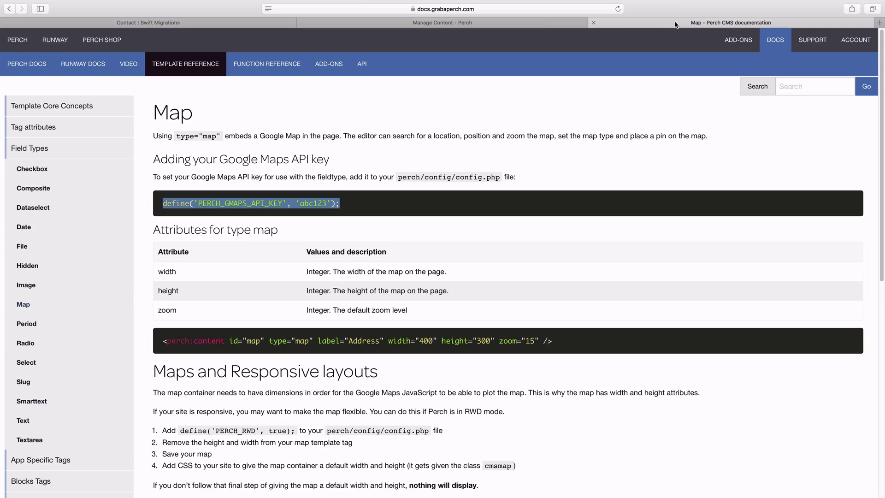
pyautogui.click(487, 23)
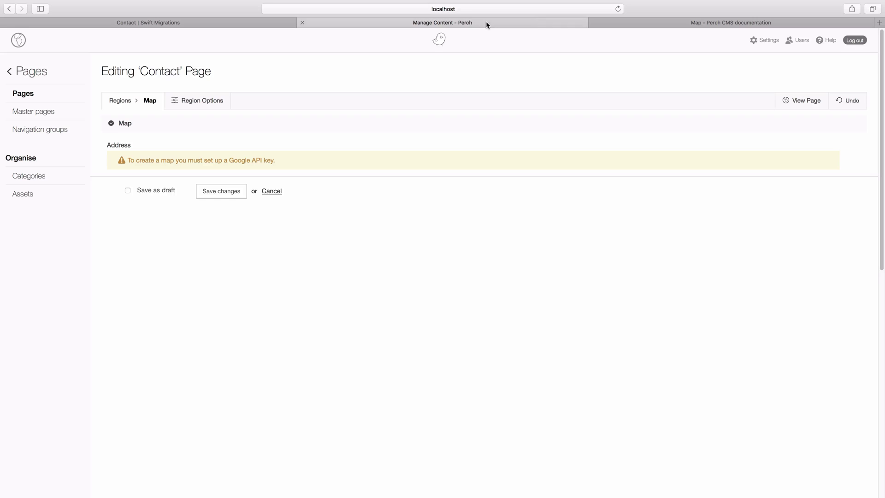
pyautogui.press('super+r')
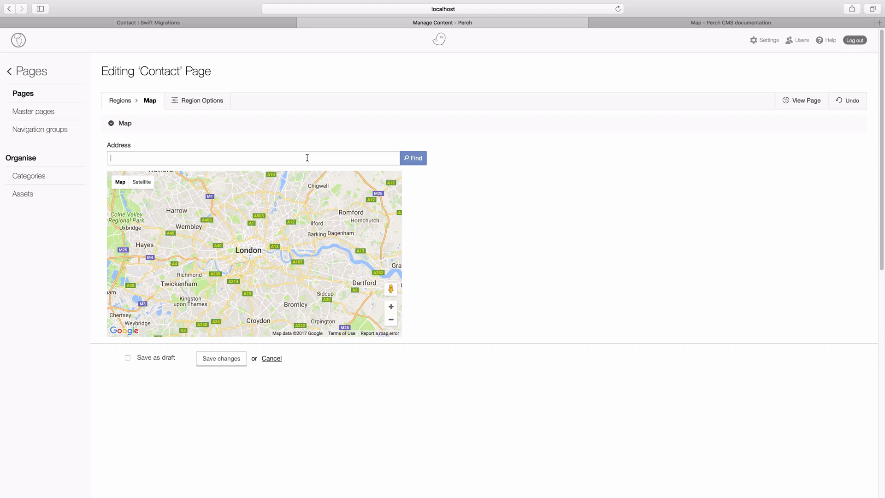
pyautogui.click(421, 162)
pyautogui.click(391, 308)
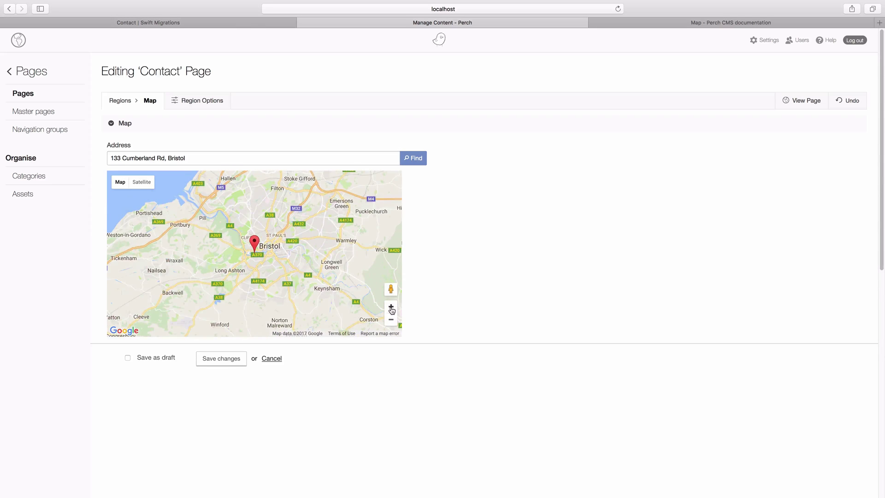
pyautogui.click(390, 308)
pyautogui.click(391, 308)
pyautogui.click(391, 308)
pyautogui.click(391, 308)
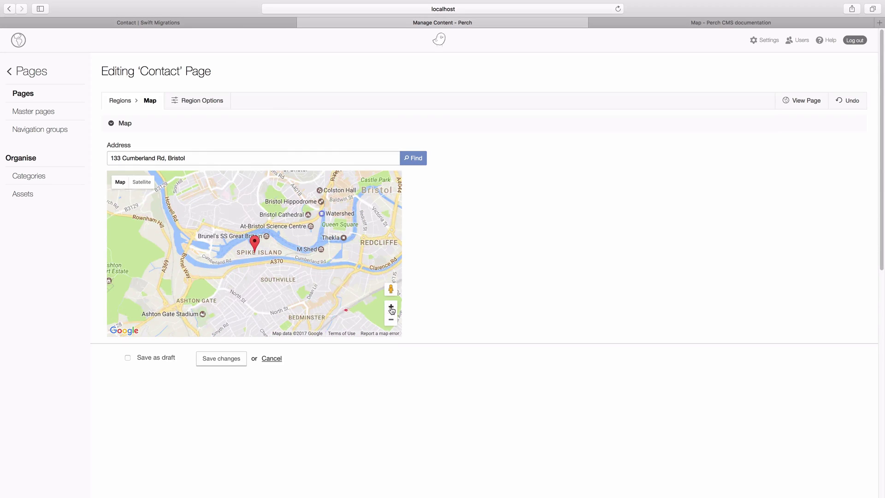
pyautogui.click(234, 360)
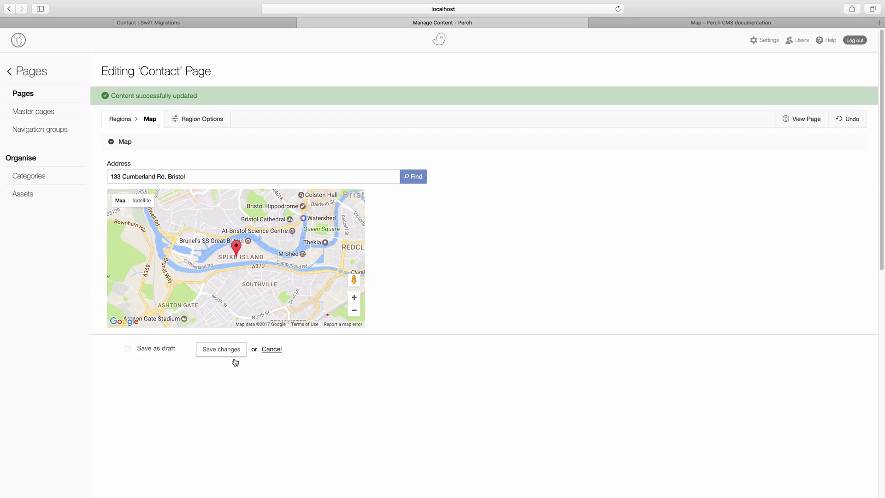
pyautogui.click(272, 22)
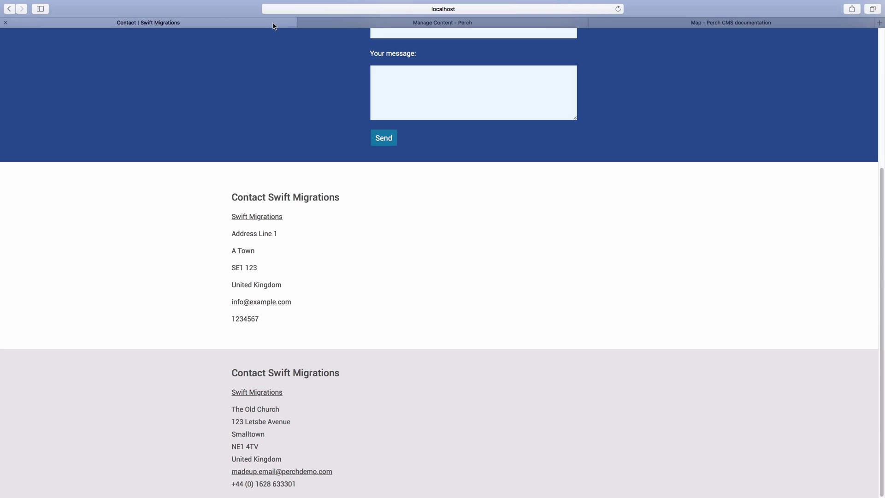
pyautogui.press('super+r')
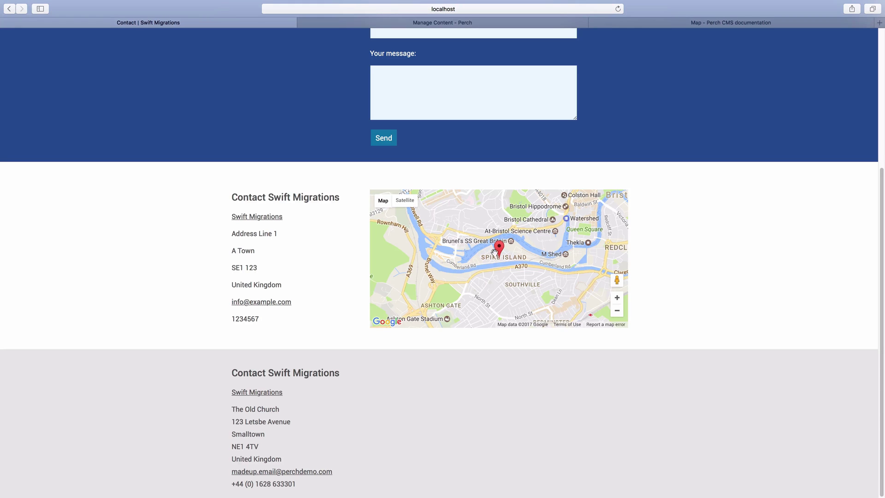
pyautogui.moveTo(499, 259)
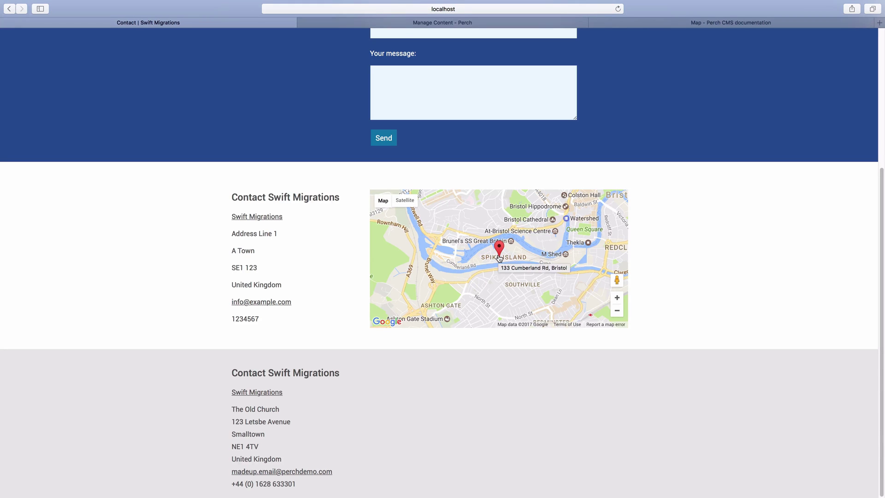